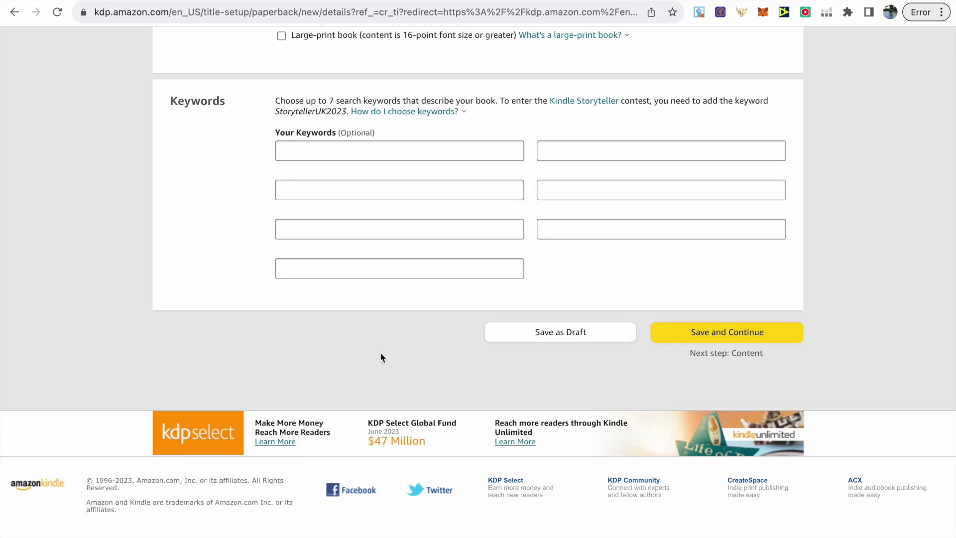
Type test text into the first KDP keyword field, then erase it and leave the field
scroll(381, 354, up, 1)
scroll(381, 354, up, 2)
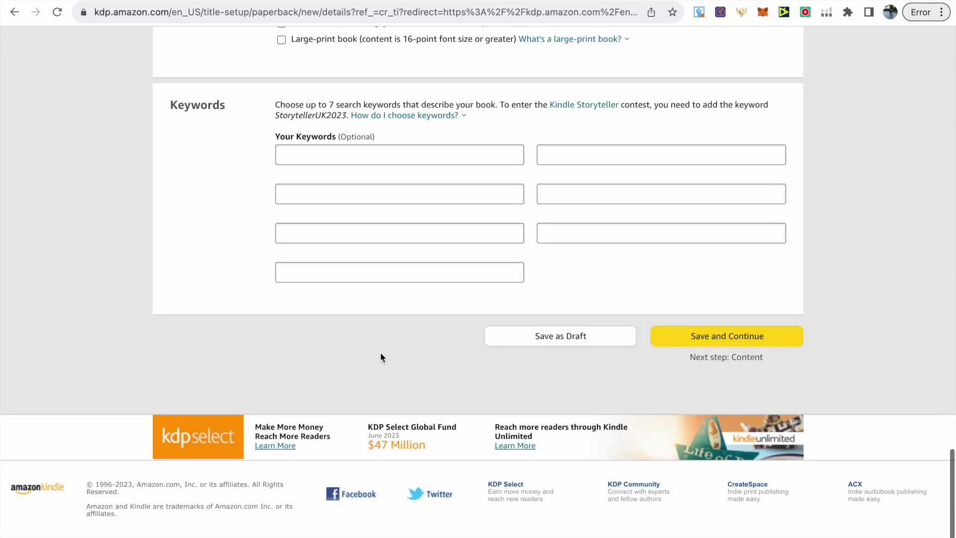
scroll(381, 357, up, 1)
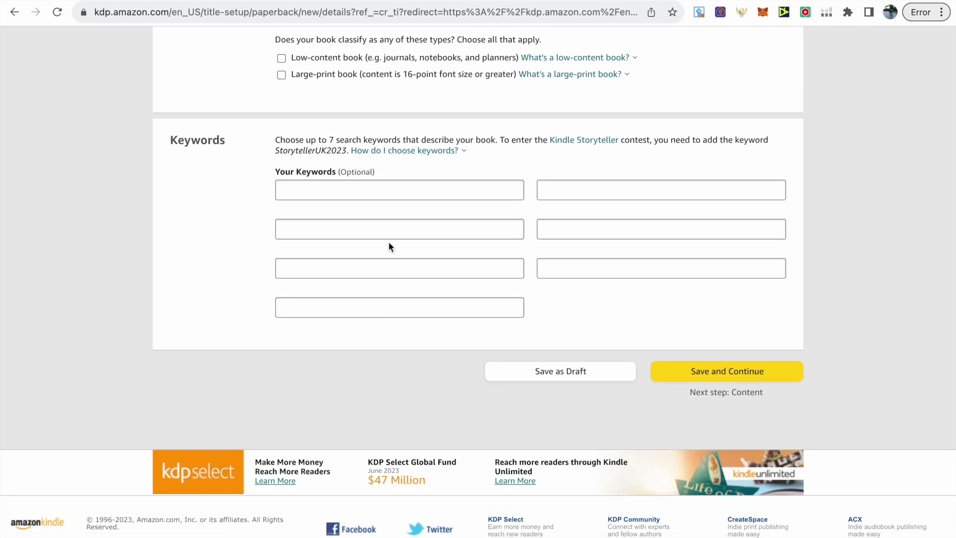
click(384, 195)
text(dascjlanc)
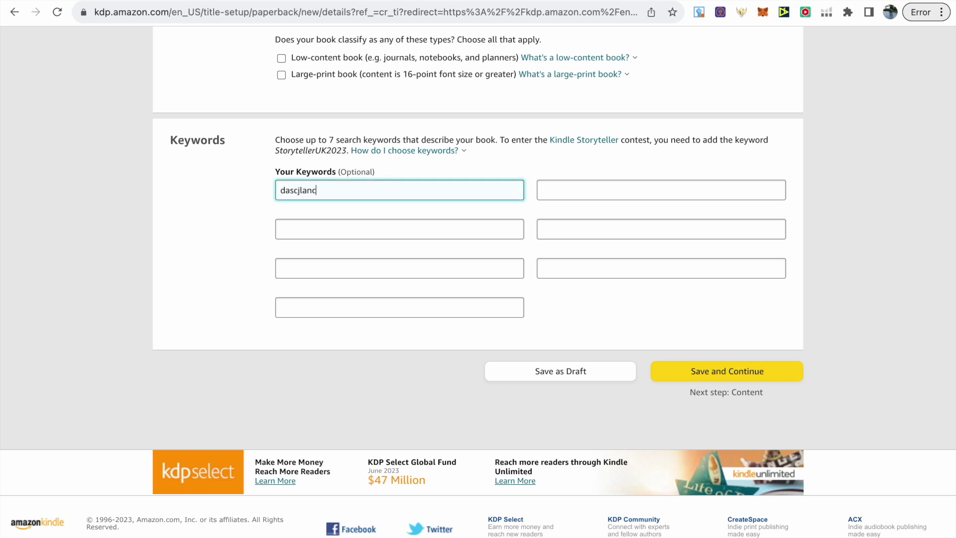
key(BackSpace)
key(BackSpace)
key(BackSpace)
key(BackSpace)
key(BackSpace)
key(BackSpace)
key(BackSpace)
key(BackSpace)
key(BackSpace)
click(381, 368)
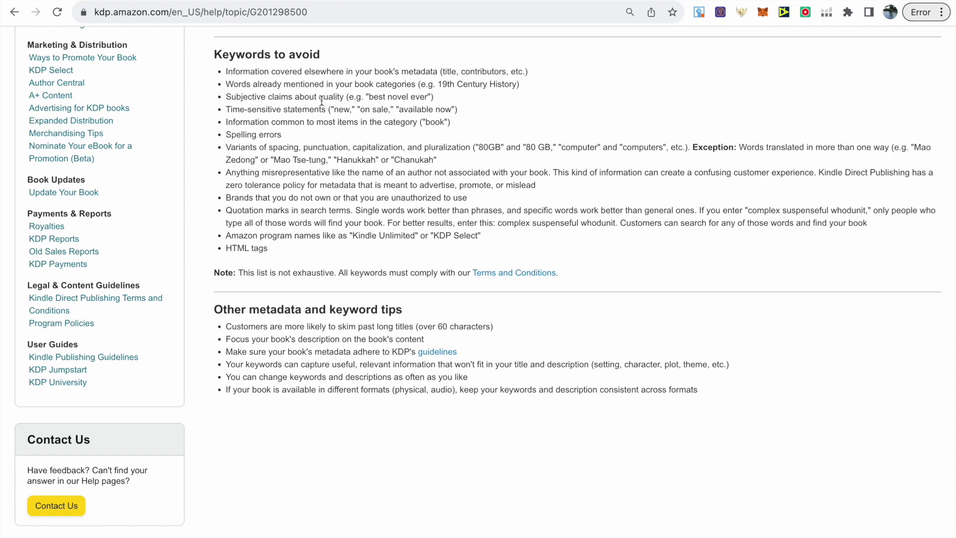
scroll(324, 105, up, 2)
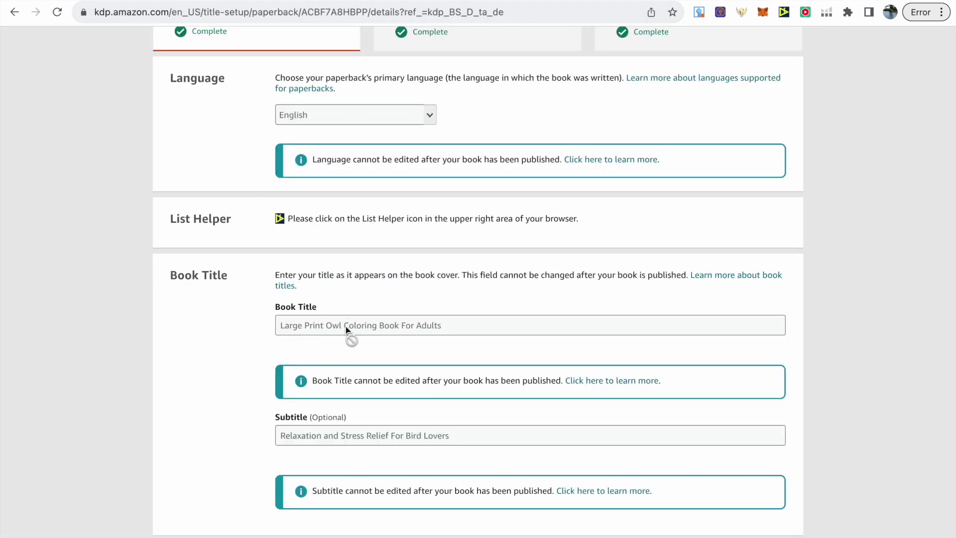
Scroll through the Amazon results for 'large print owl coloring book for adults'
mouse_move(422, 327)
click(296, 1)
scroll(328, 224, down, 8)
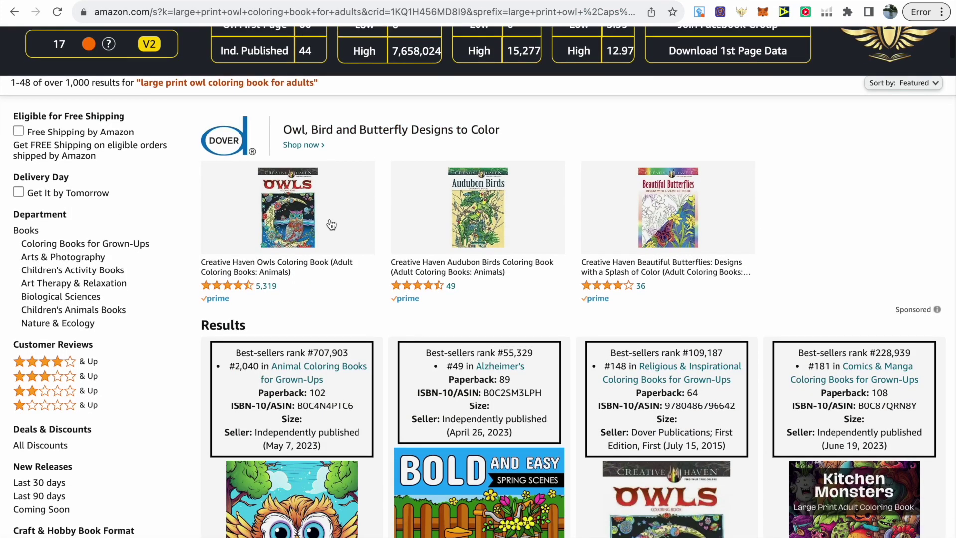
mouse_move(331, 225)
scroll(329, 219, down, 8)
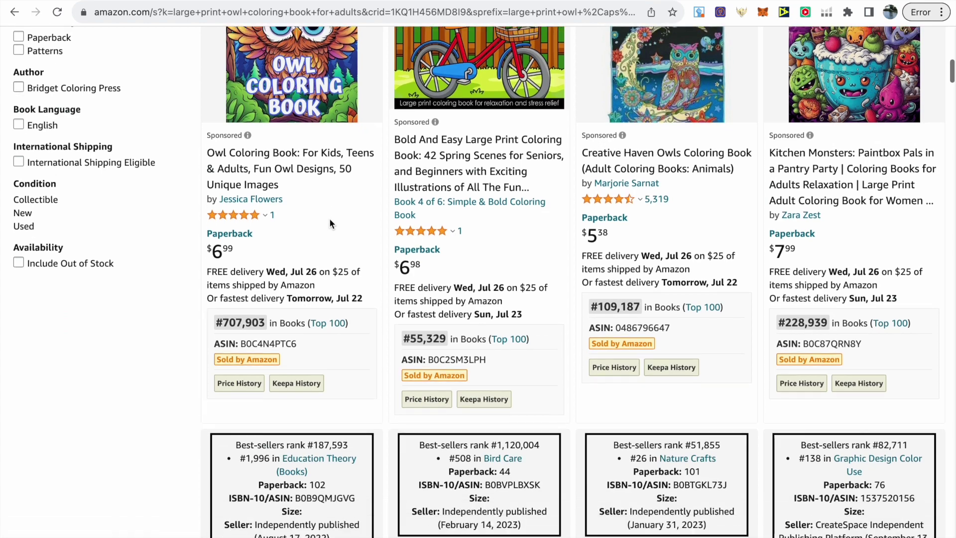
scroll(330, 223, down, 1)
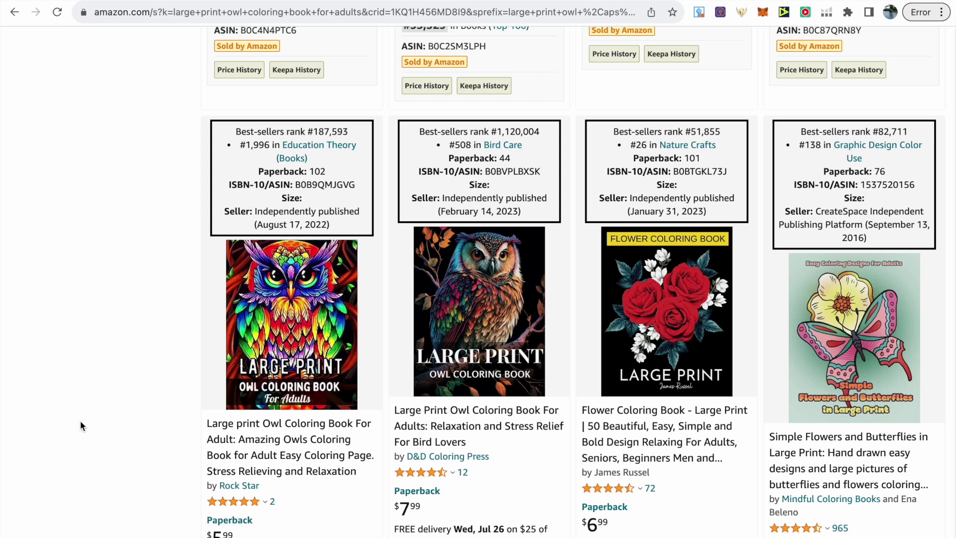
scroll(80, 424, down, 1)
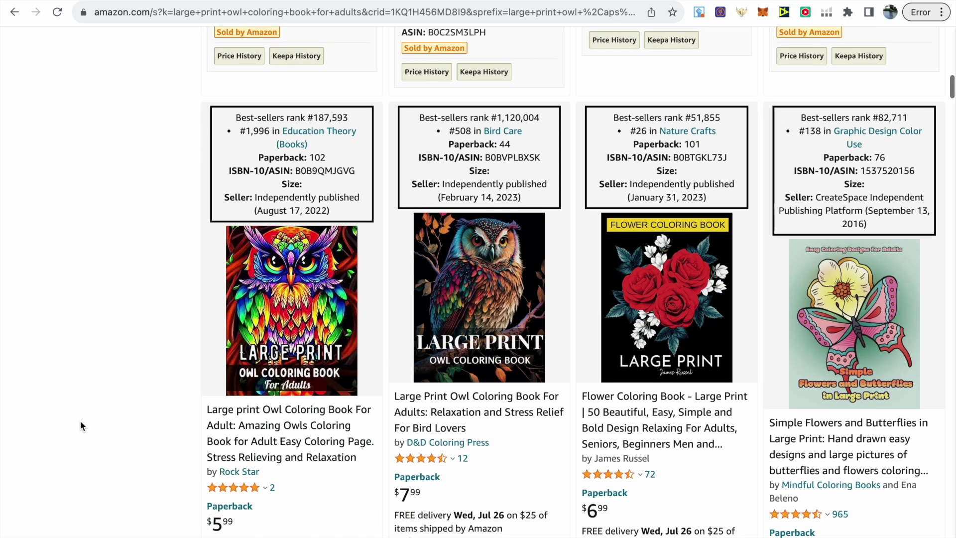
scroll(81, 424, up, 2)
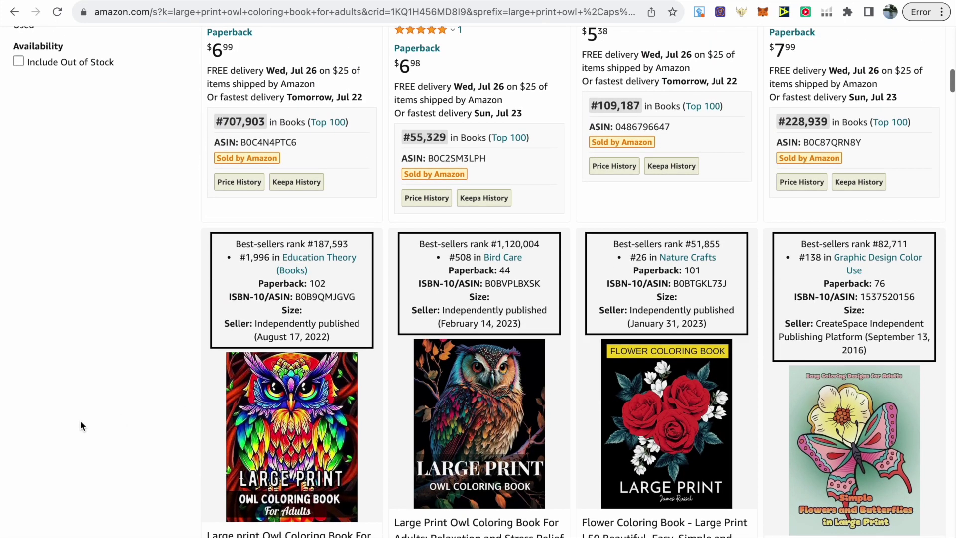
scroll(80, 423, down, 2)
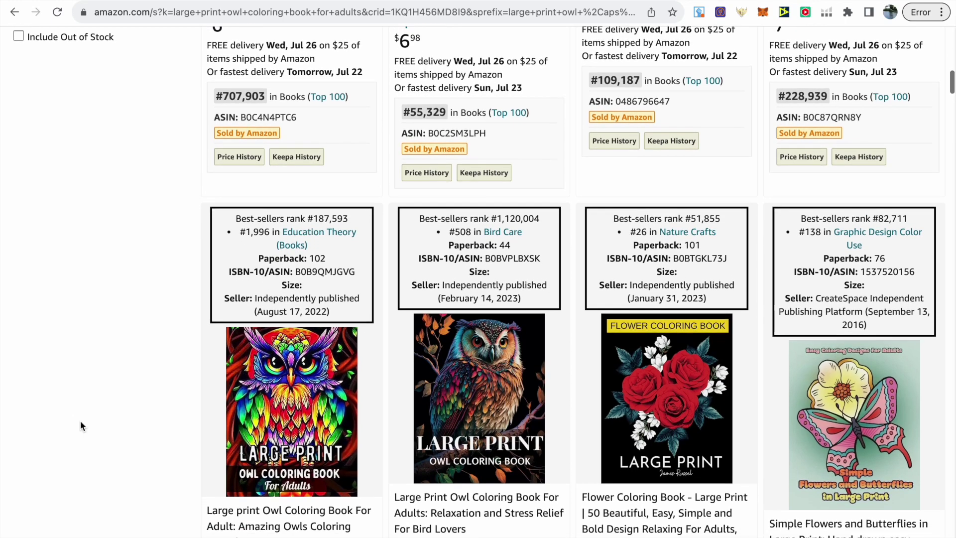
scroll(81, 423, down, 2)
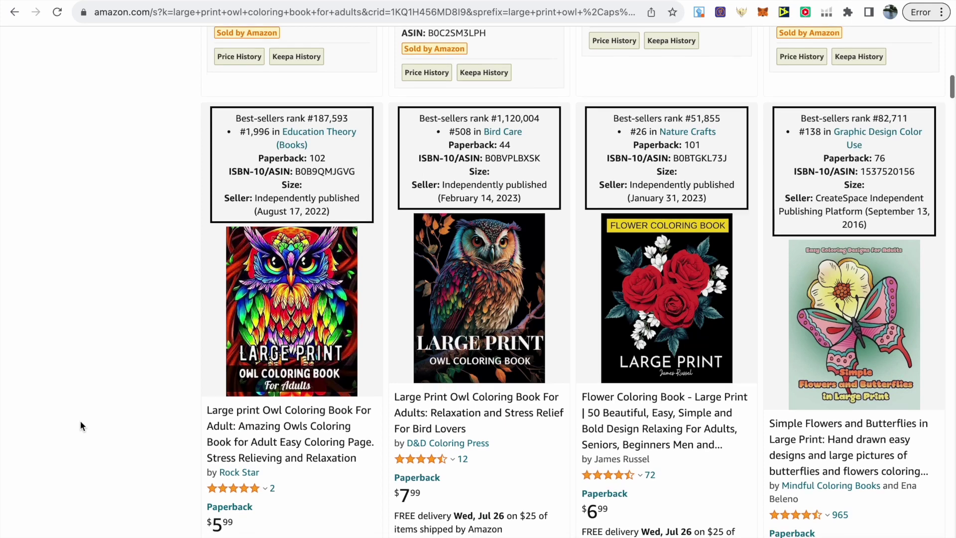
scroll(81, 425, down, 1)
scroll(81, 423, down, 1)
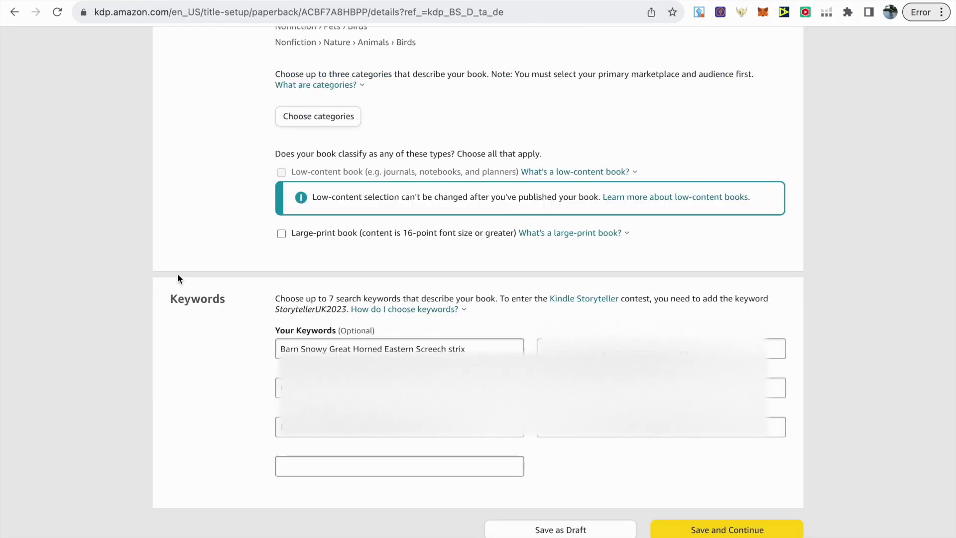
scroll(166, 371, down, 1)
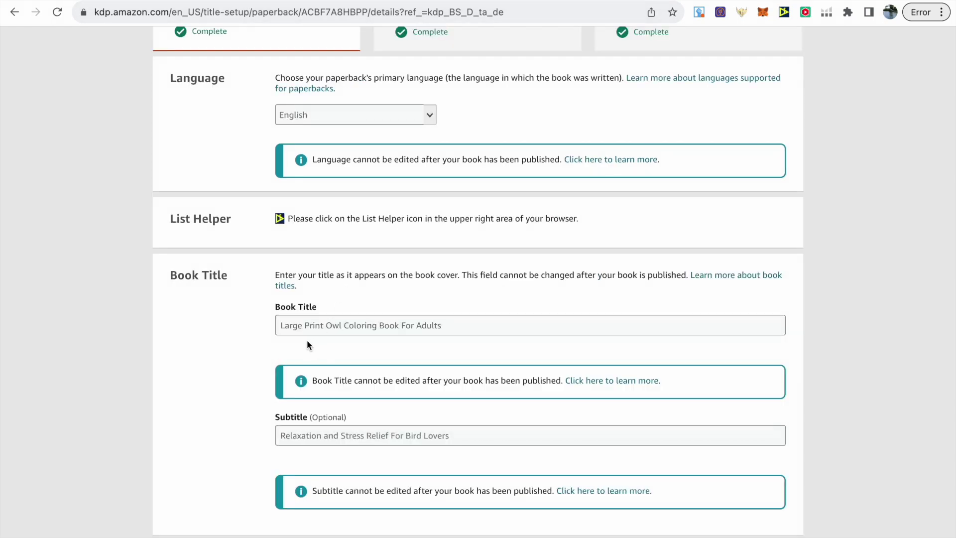
Bring up Amazon's 288 search results for 'barn owl coloring book'
mouse_move(352, 337)
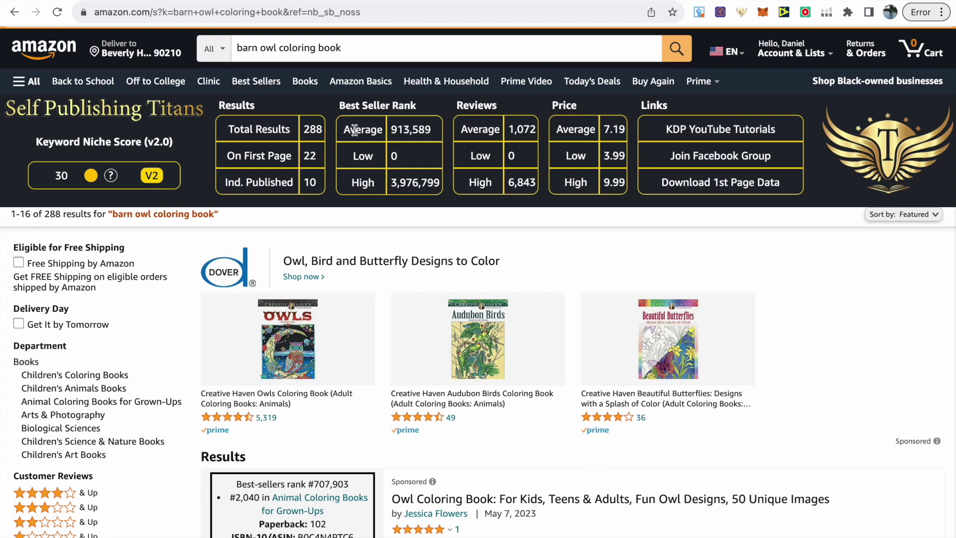
Scroll through the Amazon 'cat coloring book' listings, then return to the book's KDP keywords section
scroll(354, 130, down, 15)
scroll(148, 307, down, 20)
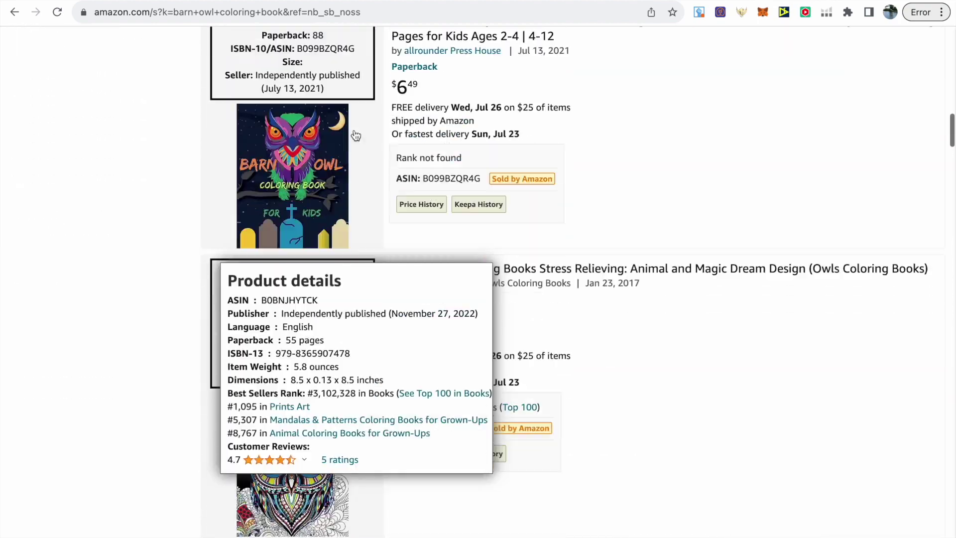
scroll(148, 313, down, 12)
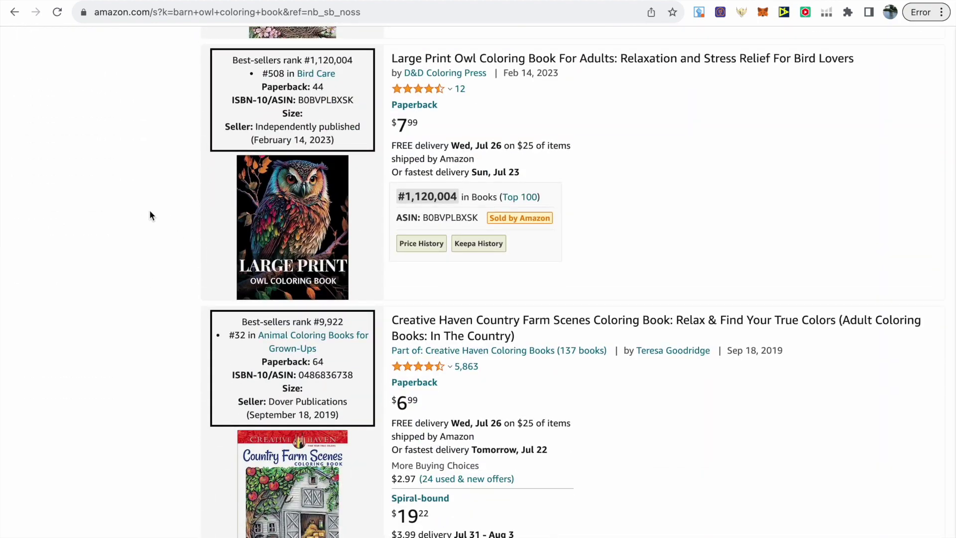
scroll(149, 210, up, 1)
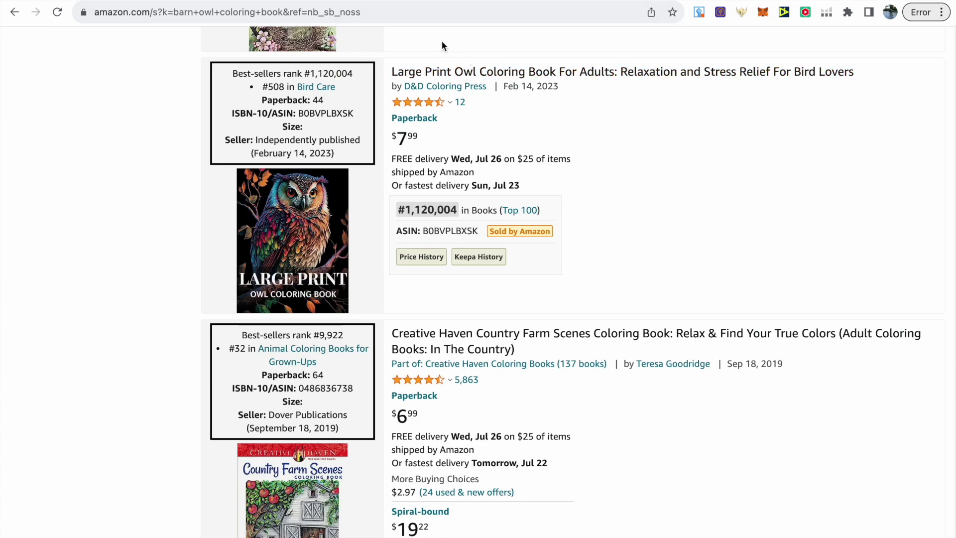
scroll(441, 41, up, 20)
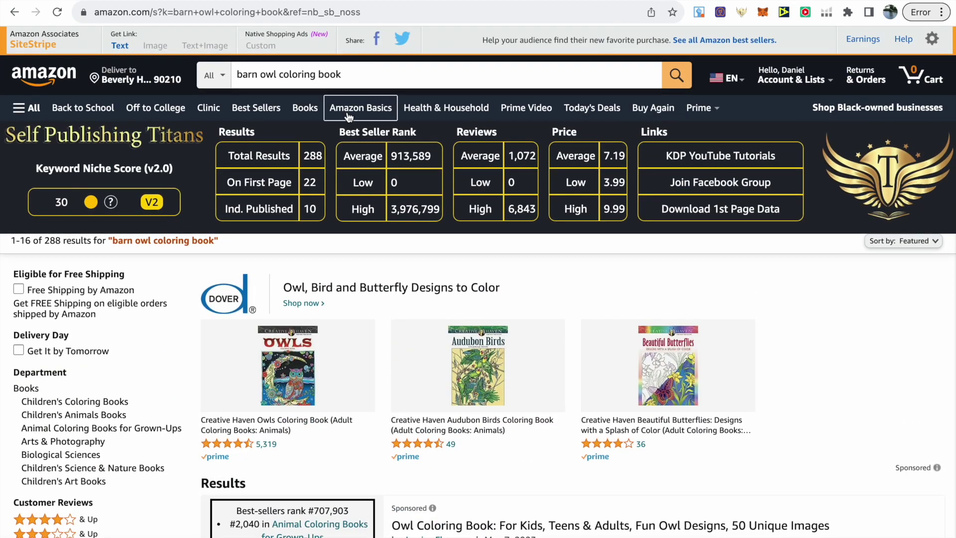
scroll(332, 154, down, 8)
scroll(331, 149, down, 6)
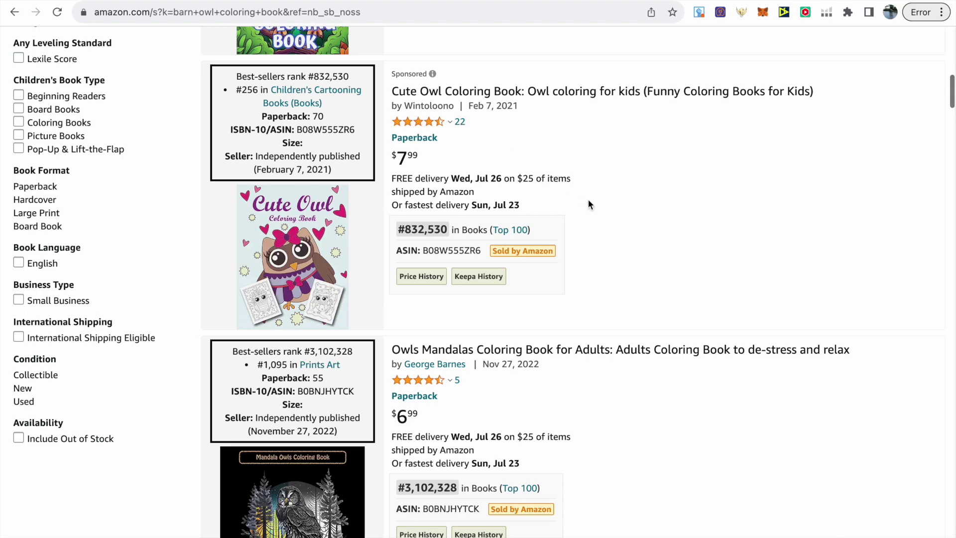
scroll(589, 204, down, 5)
scroll(586, 225, down, 8)
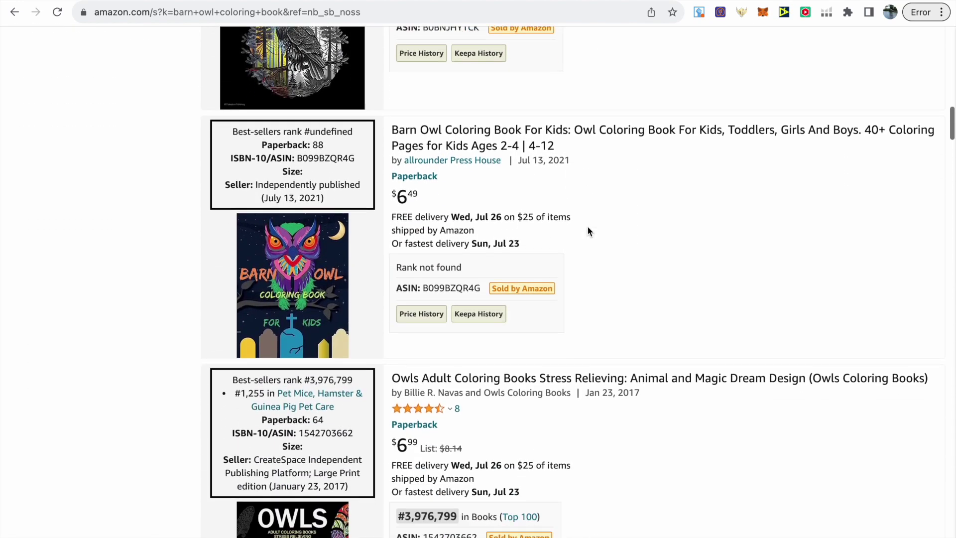
scroll(599, 253, down, 9)
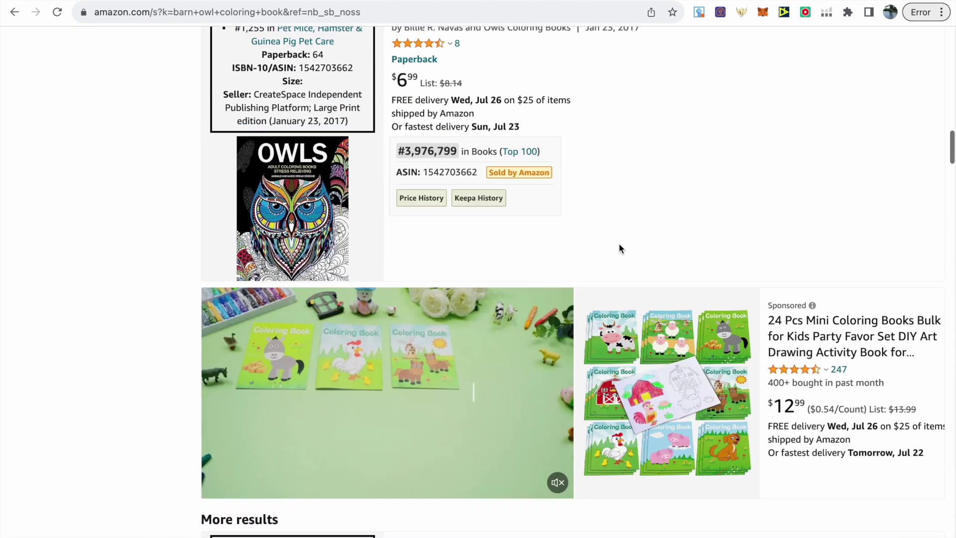
scroll(620, 248, down, 12)
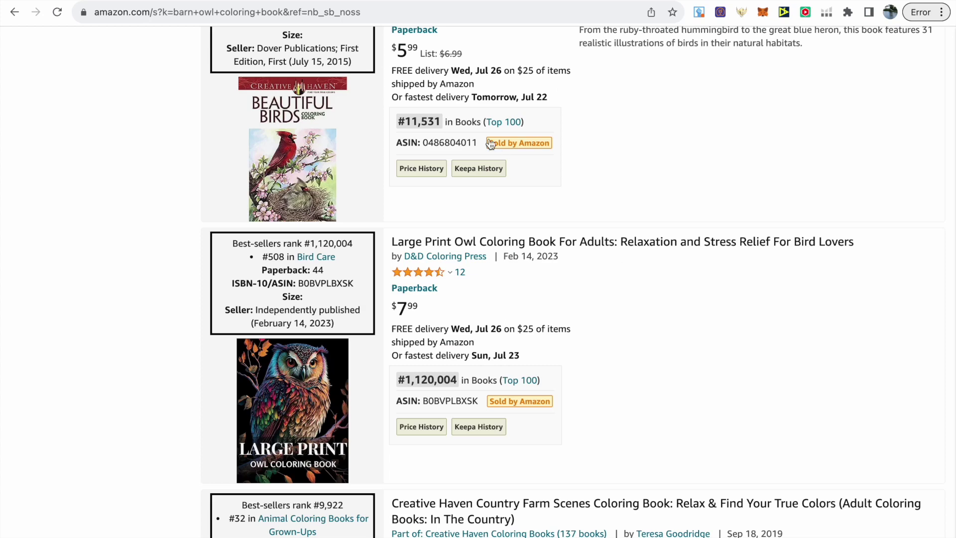
click(371, 2)
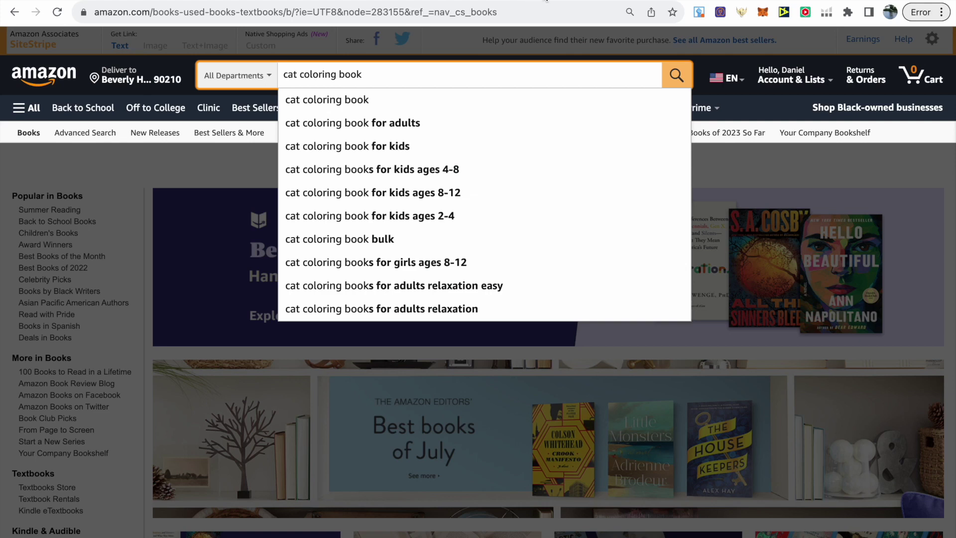
Scroll down through the Amazon listings for 'large print cat coloring book'
click(555, 1)
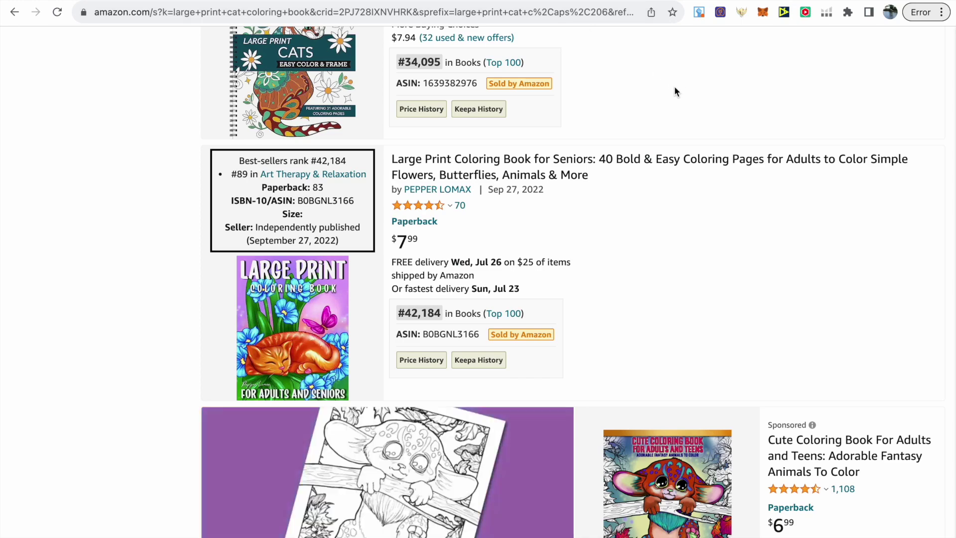
scroll(675, 87, down, 10)
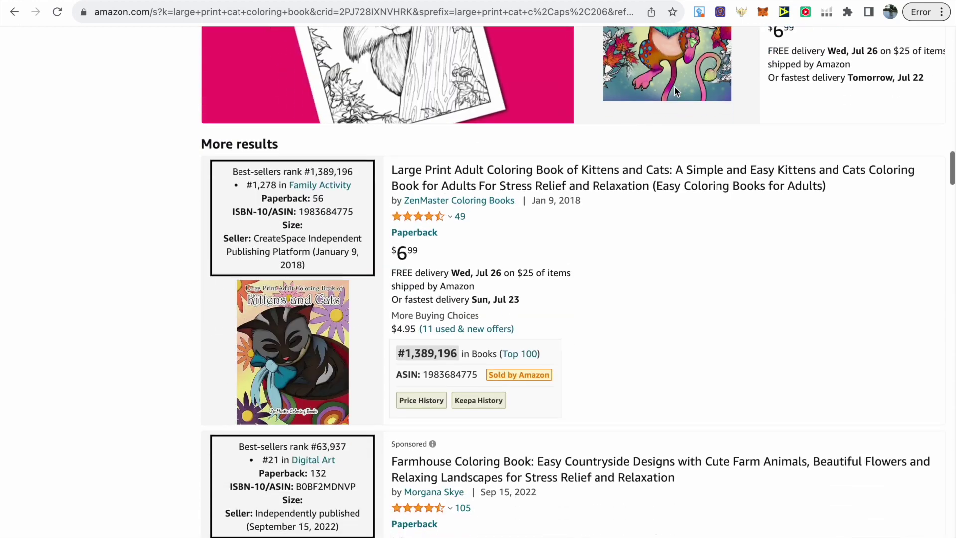
scroll(676, 137, down, 10)
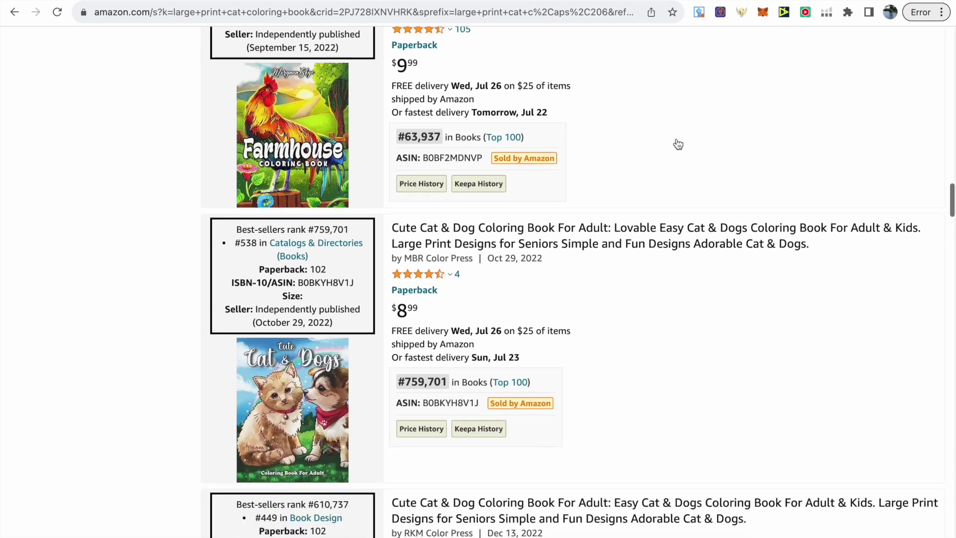
scroll(677, 144, down, 8)
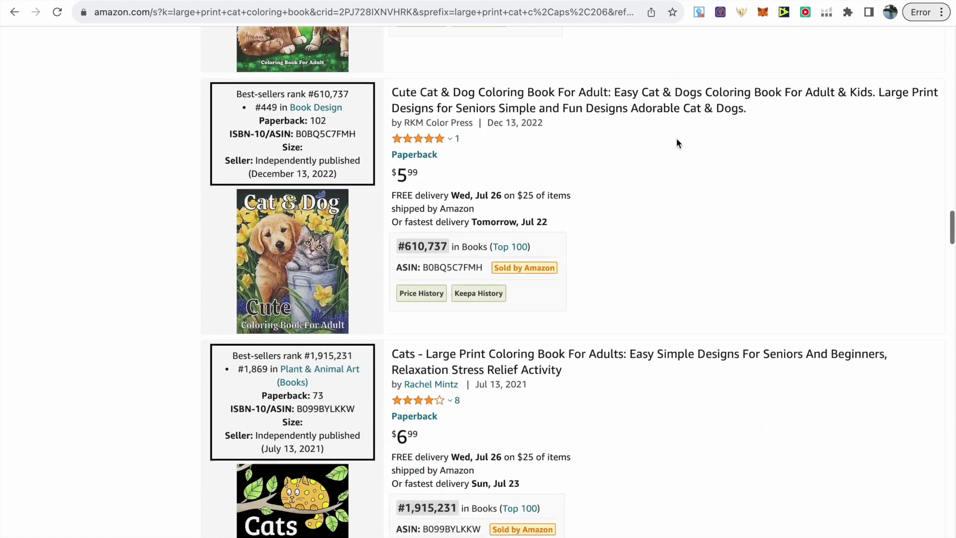
scroll(676, 143, down, 5)
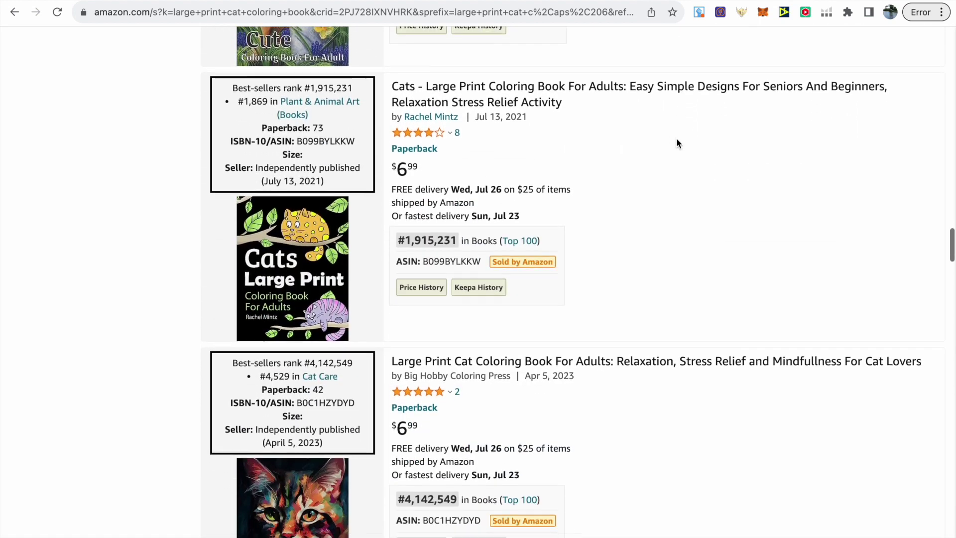
scroll(676, 143, down, 7)
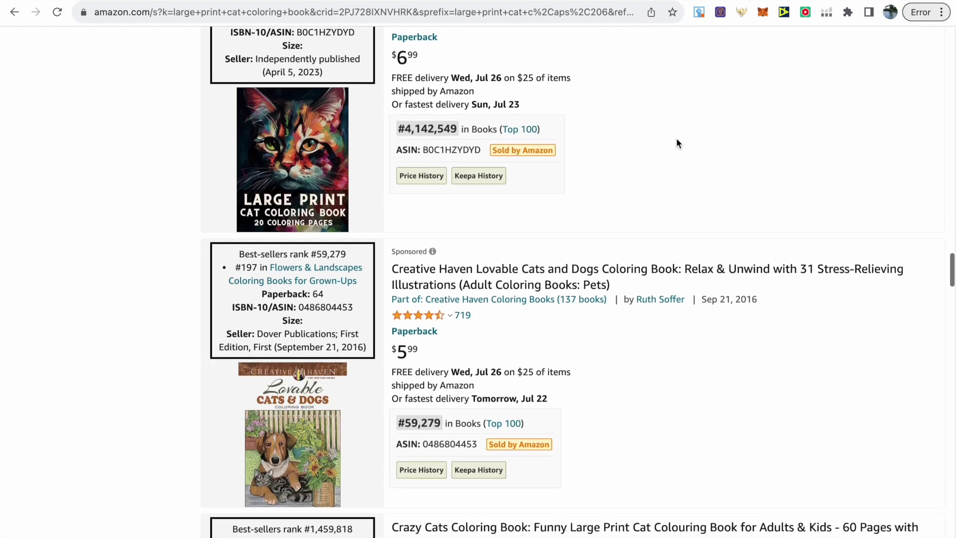
scroll(676, 143, down, 3)
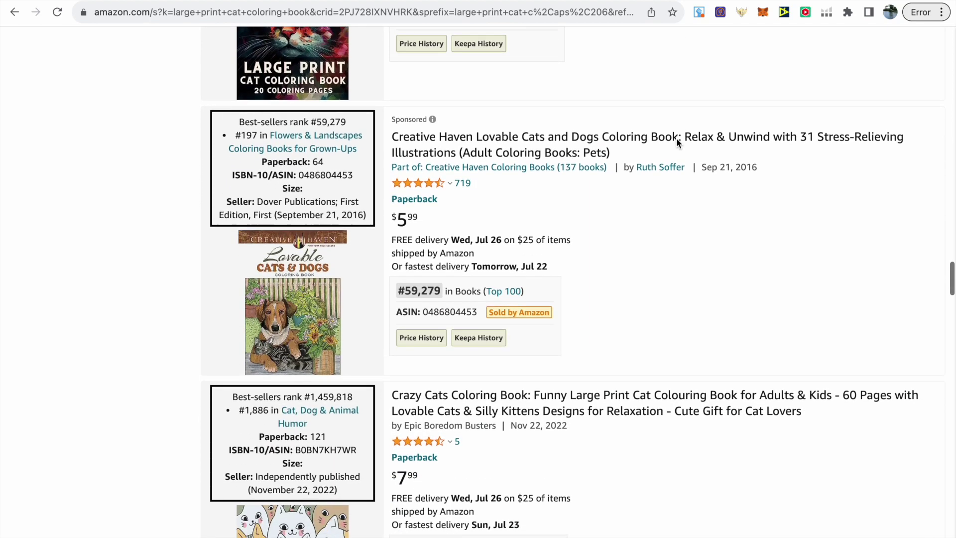
scroll(676, 142, down, 1)
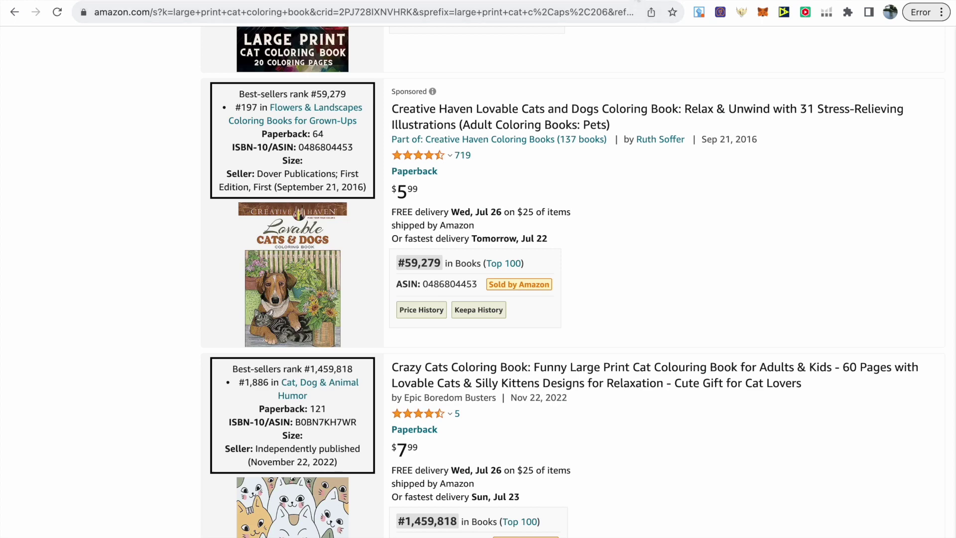
click(639, 1)
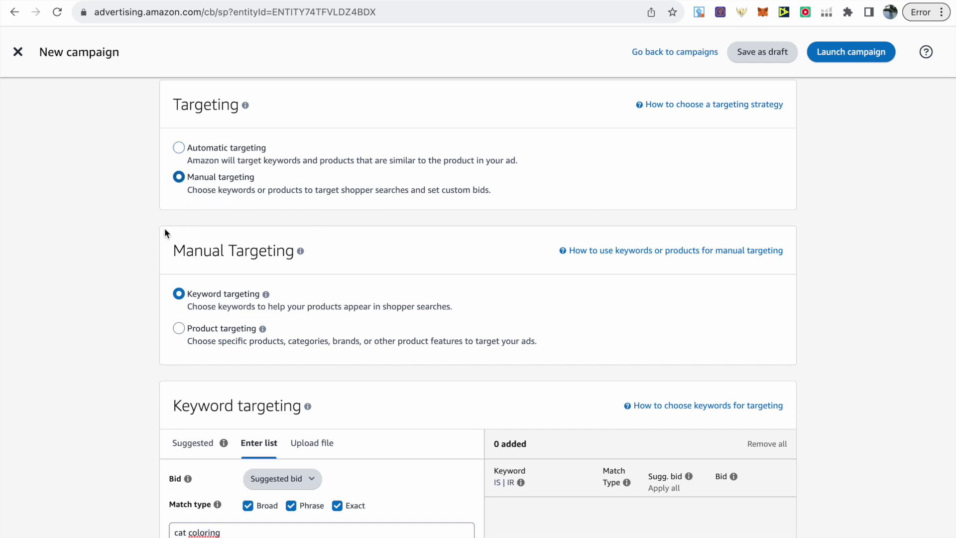
Show shopper-query suggestions for 'cat coloring' in the campaign's manual keyword list
scroll(142, 332, down, 3)
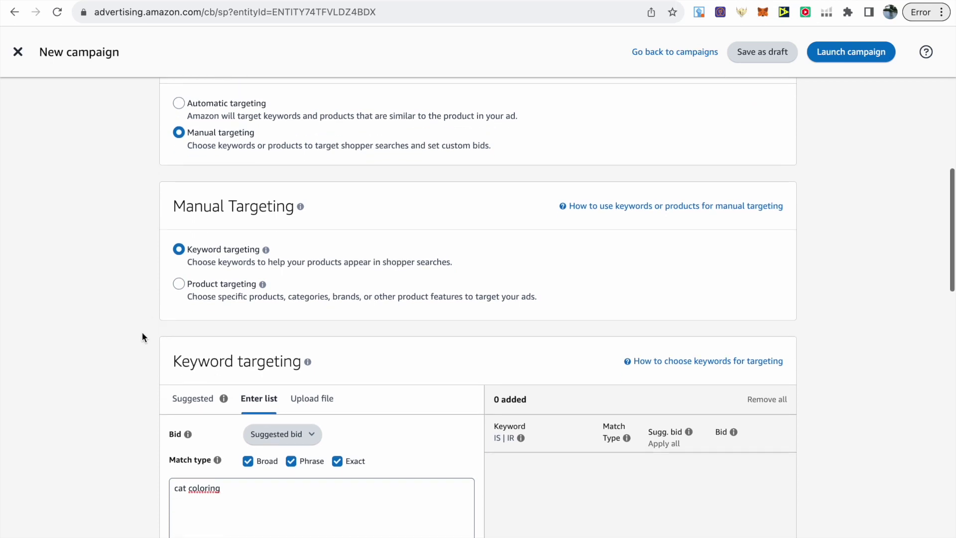
scroll(142, 336, down, 2)
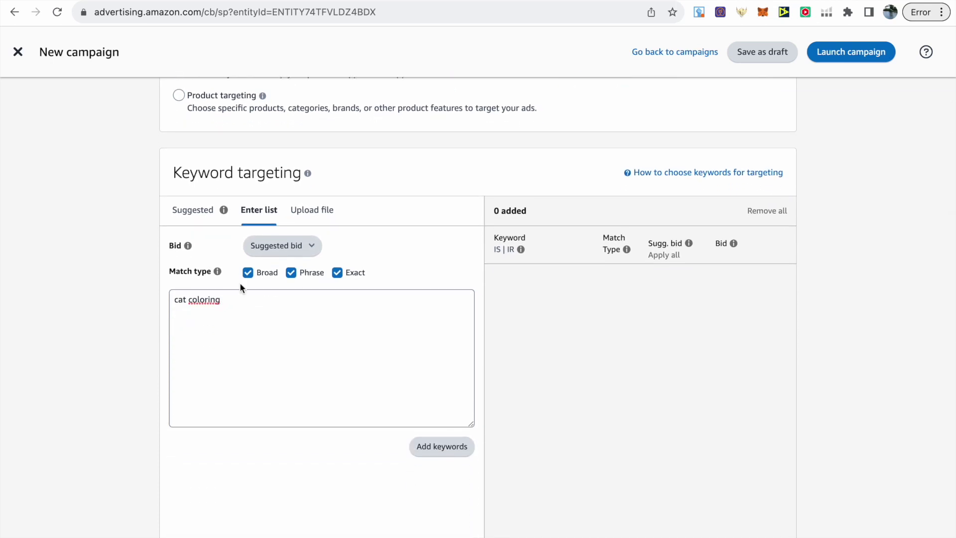
click(236, 298)
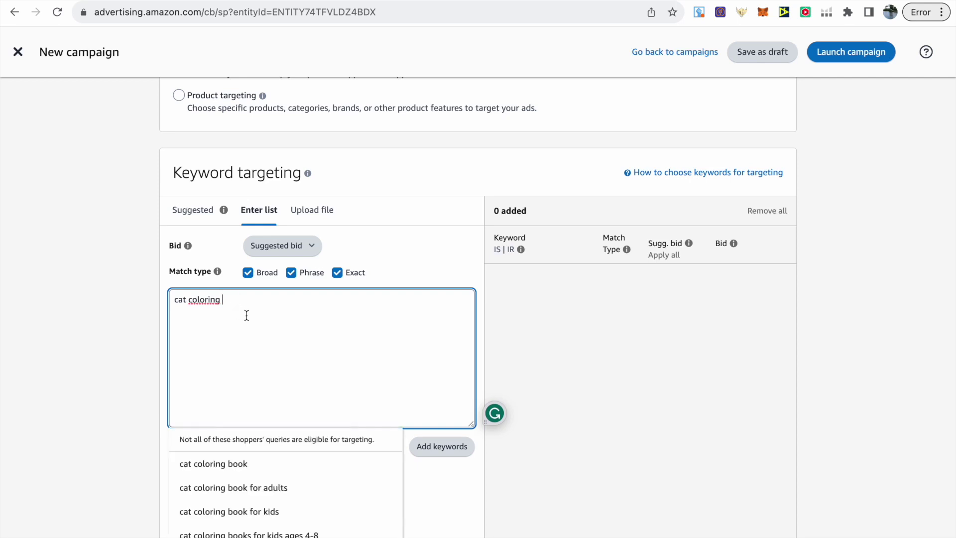
scroll(248, 320, down, 3)
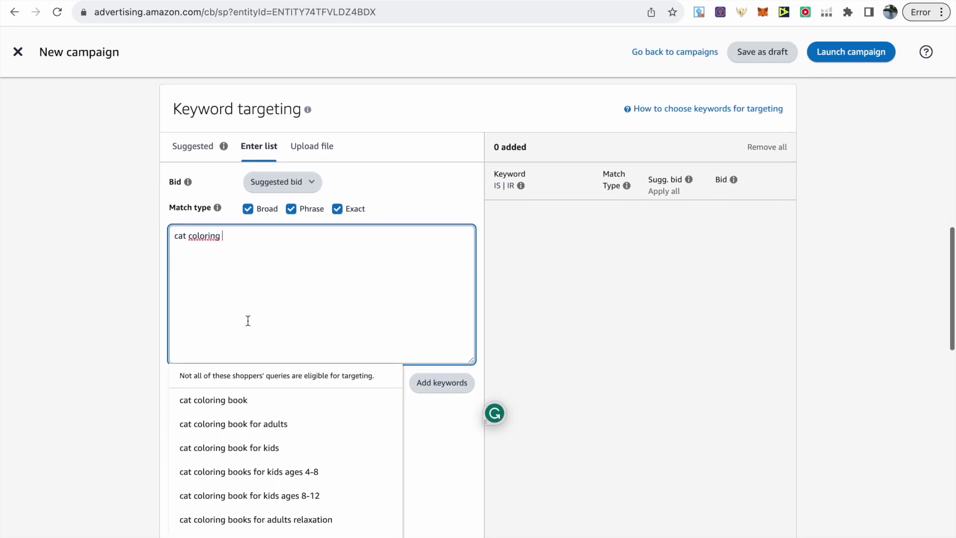
scroll(248, 321, down, 1)
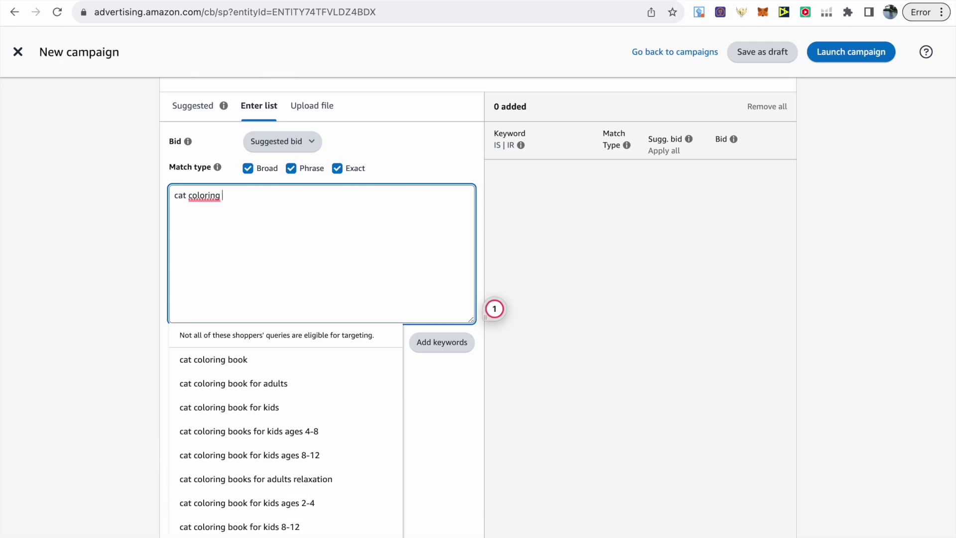
click(673, 7)
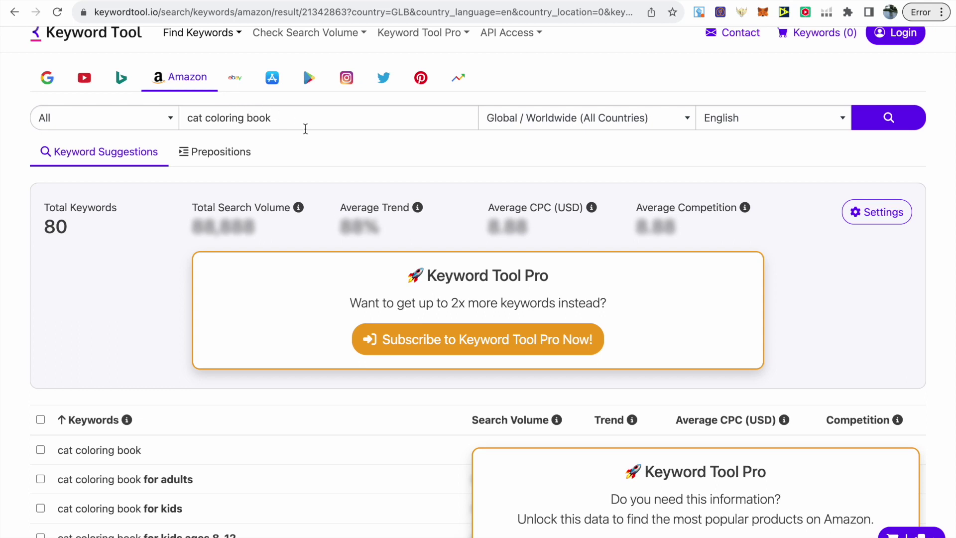
Scroll through Keyword Tool's 80 Amazon suggestions for 'cat coloring book', such as 'bulk' and 'funny'
scroll(132, 223, down, 4)
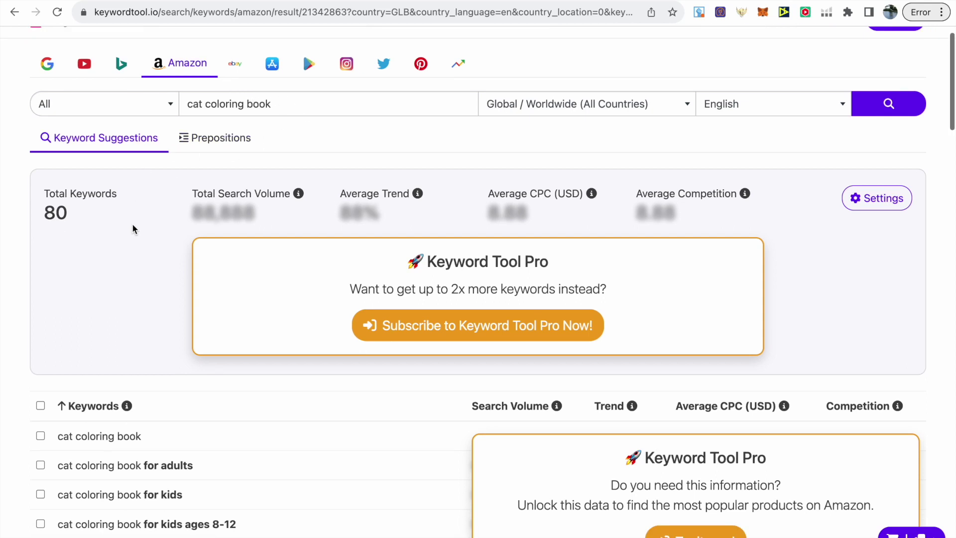
scroll(177, 213, down, 3)
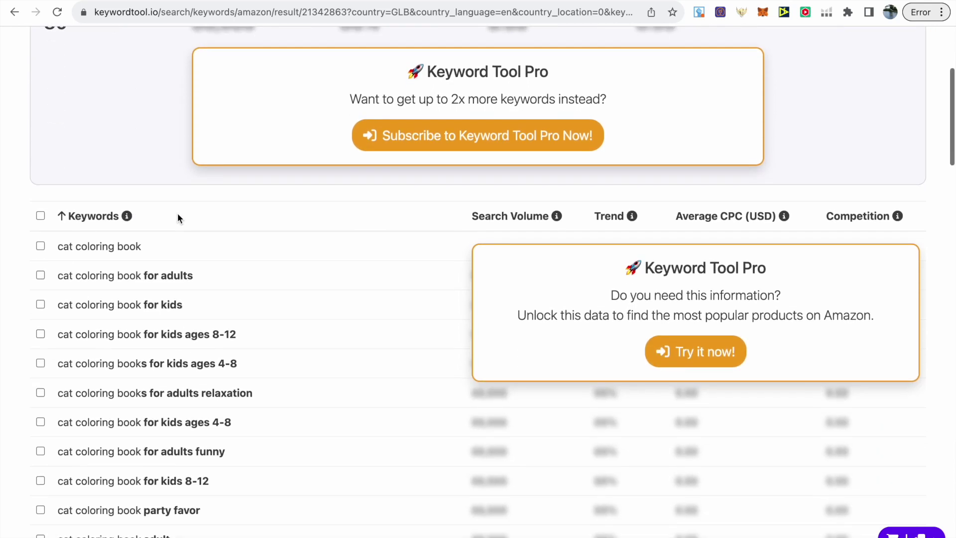
scroll(270, 192, down, 4)
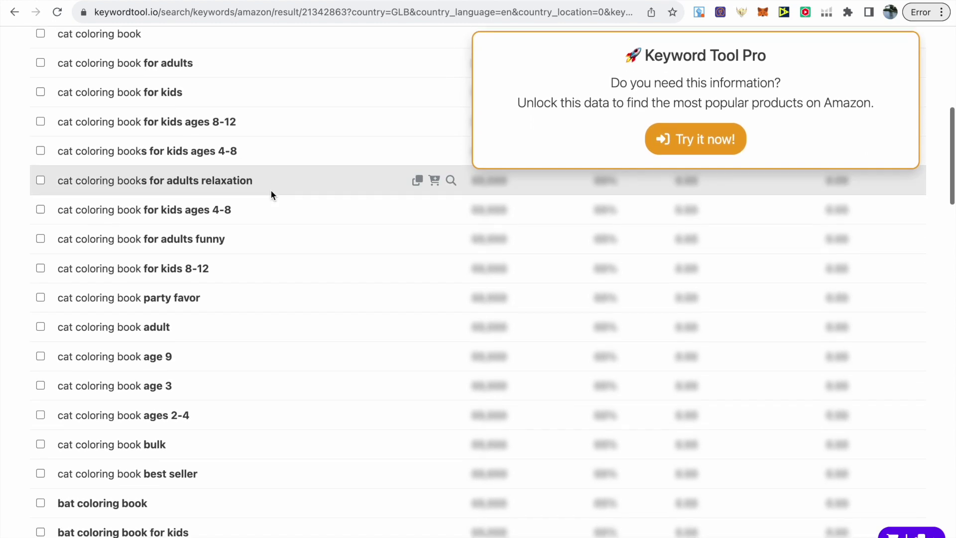
scroll(271, 194, down, 5)
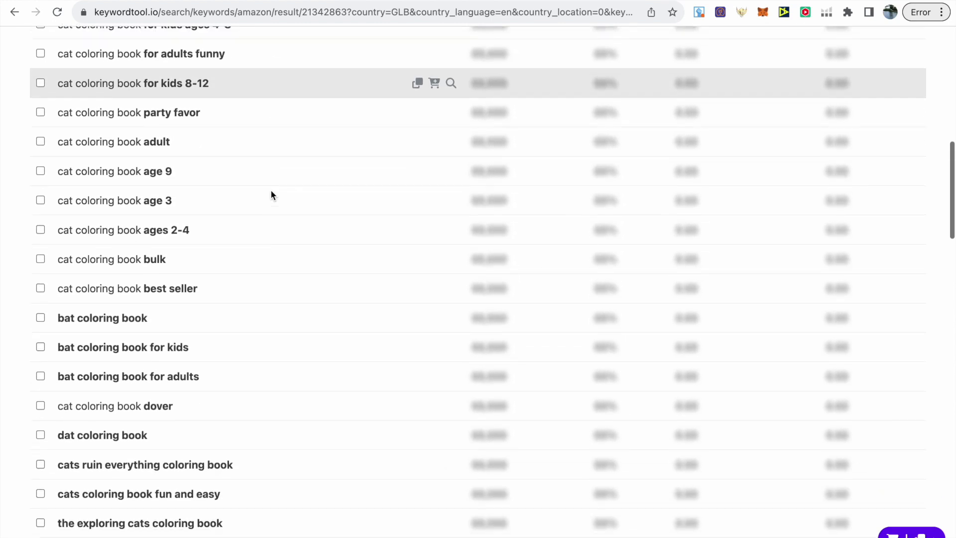
scroll(272, 194, down, 2)
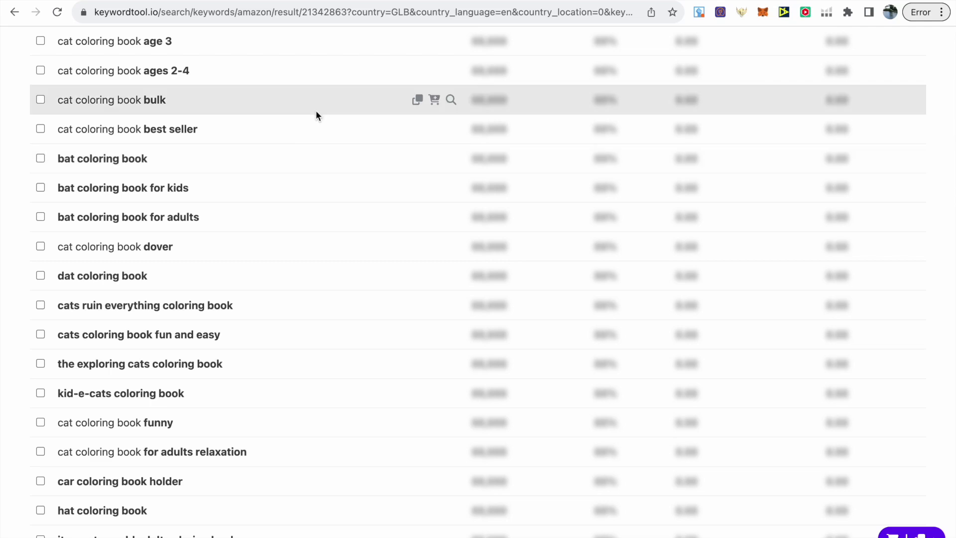